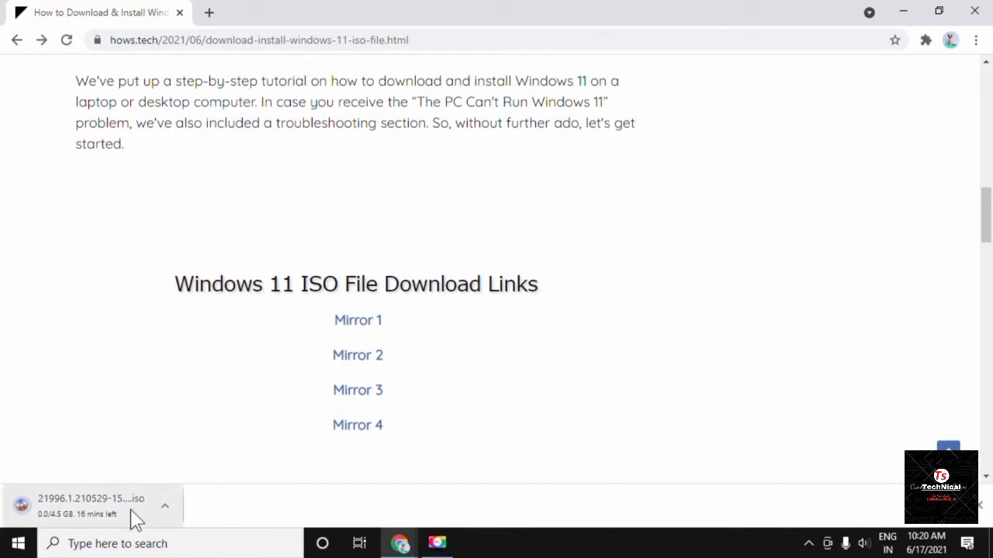
Open Chrome's downloads page to track the 4.5 GB Windows 11 ISO download.
click(942, 505)
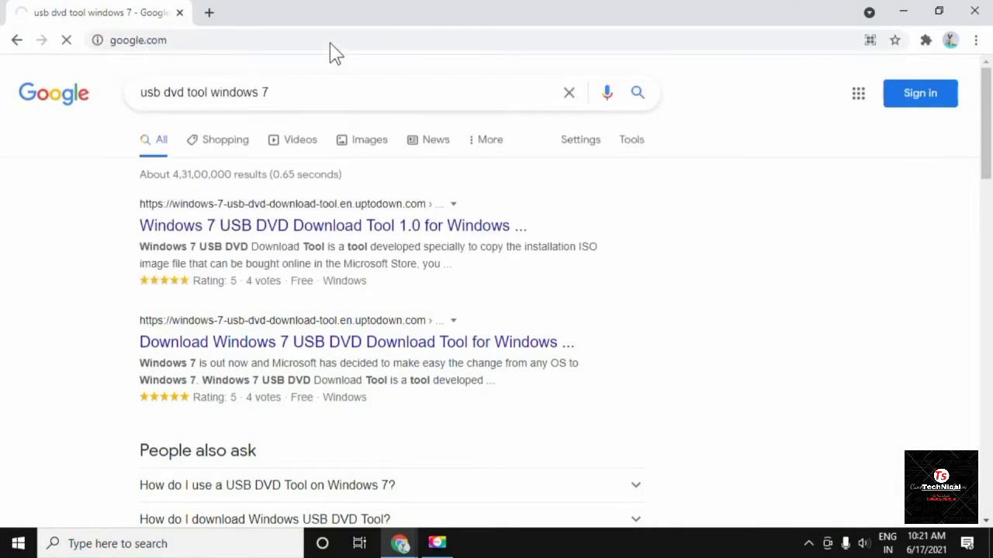
Google 'windows 7 usb dvd tool' and open the uptodown latest-version download page.
key(Return)
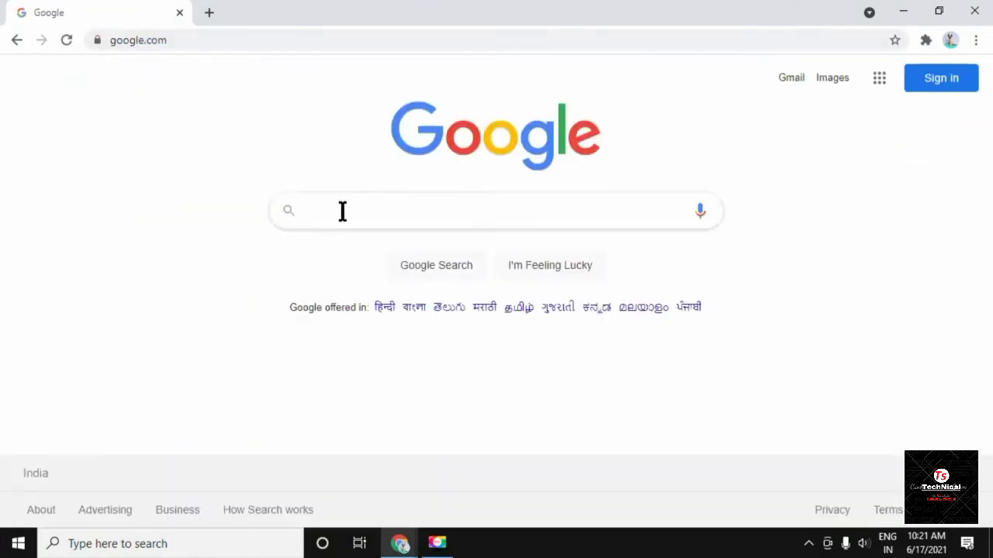
click(341, 210)
text(windows 7 us)
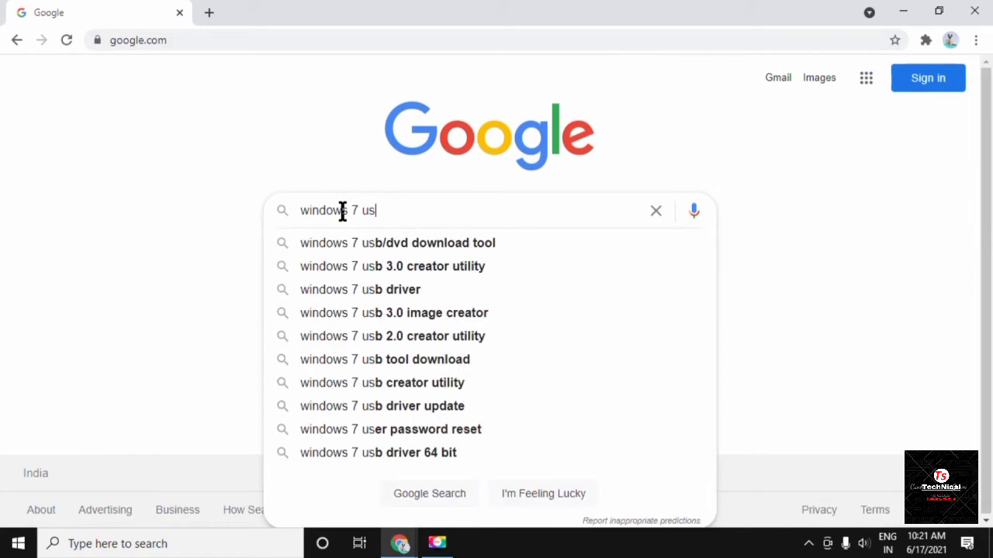
text(b dvd tool)
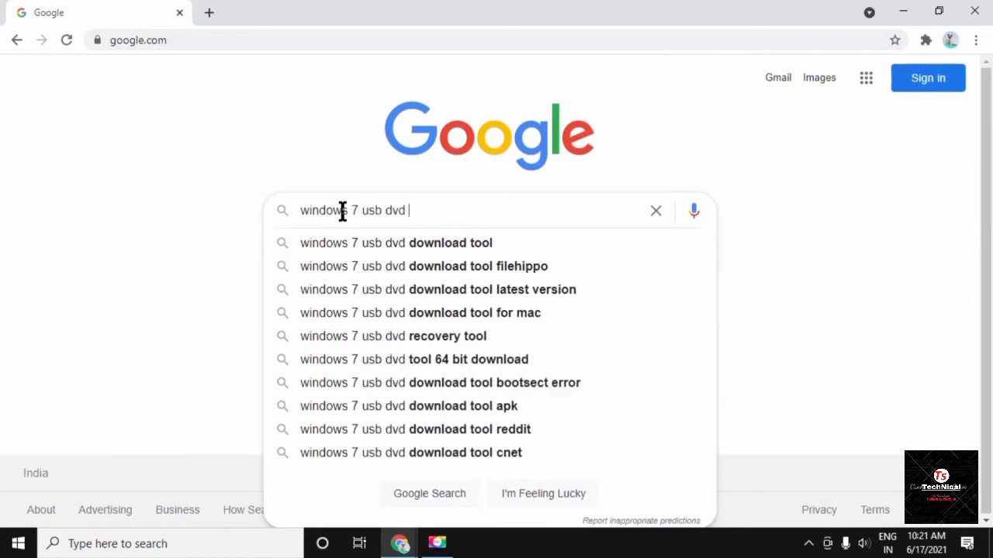
key(Return)
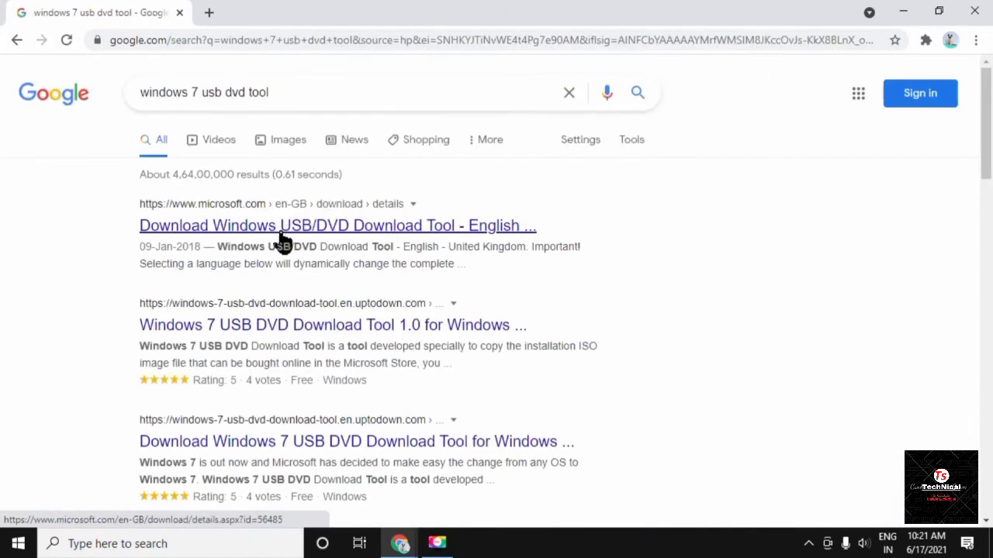
click(264, 330)
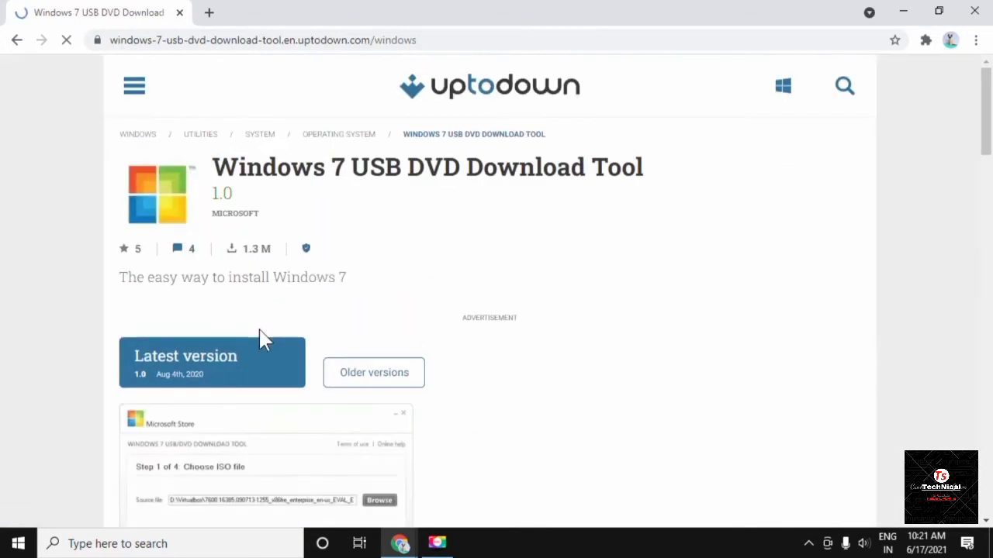
click(195, 377)
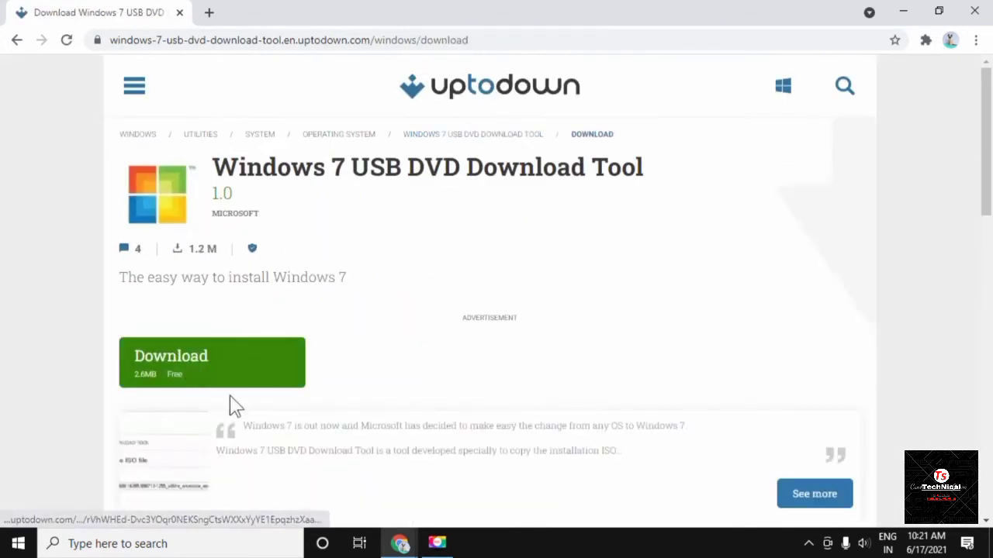
scroll(179, 330, down, 1)
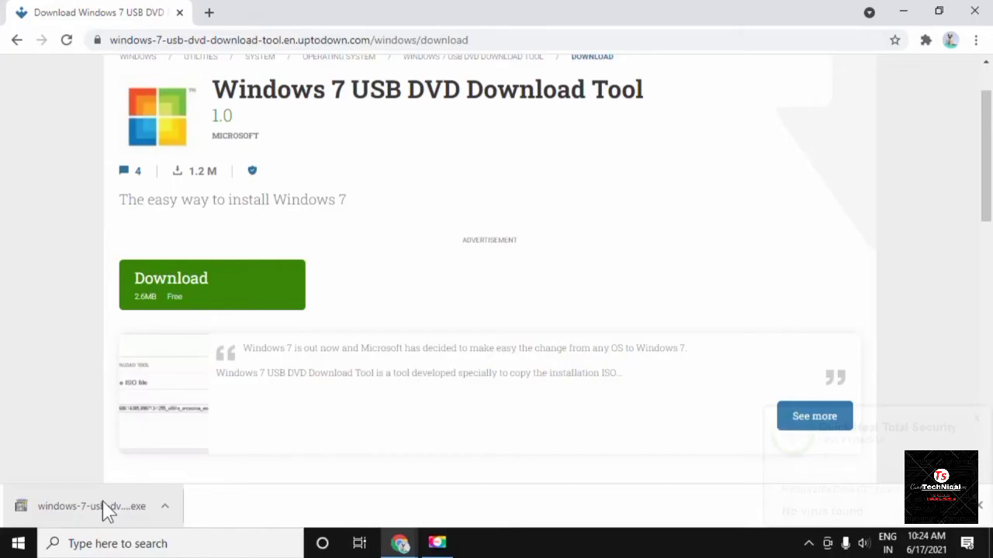
Run the downloaded installer through to completion and close the setup wizard.
click(105, 504)
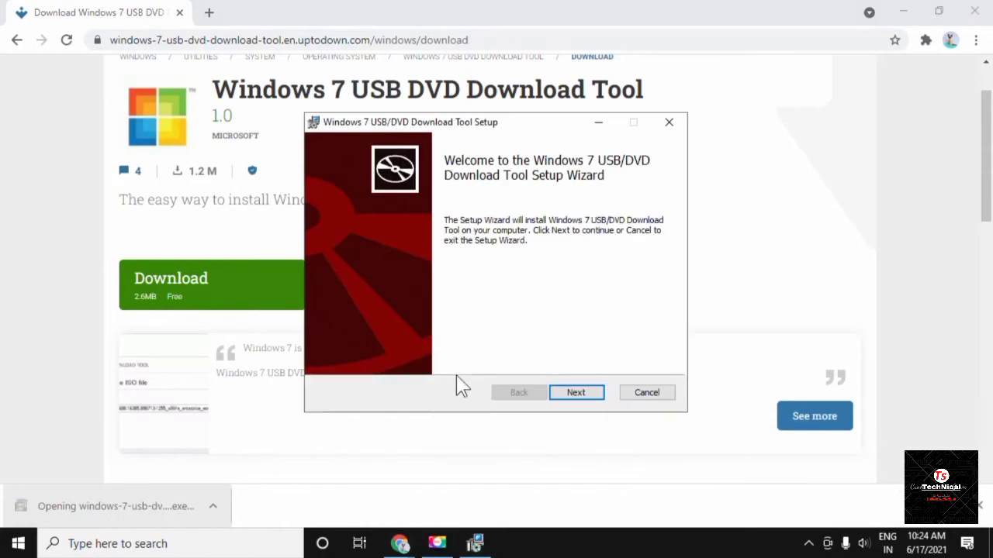
click(582, 390)
click(583, 390)
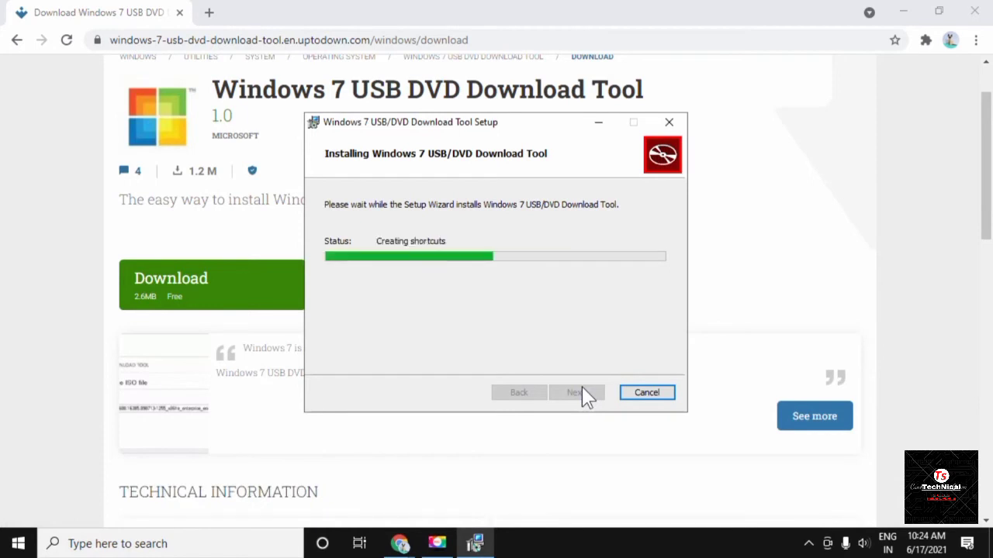
click(584, 395)
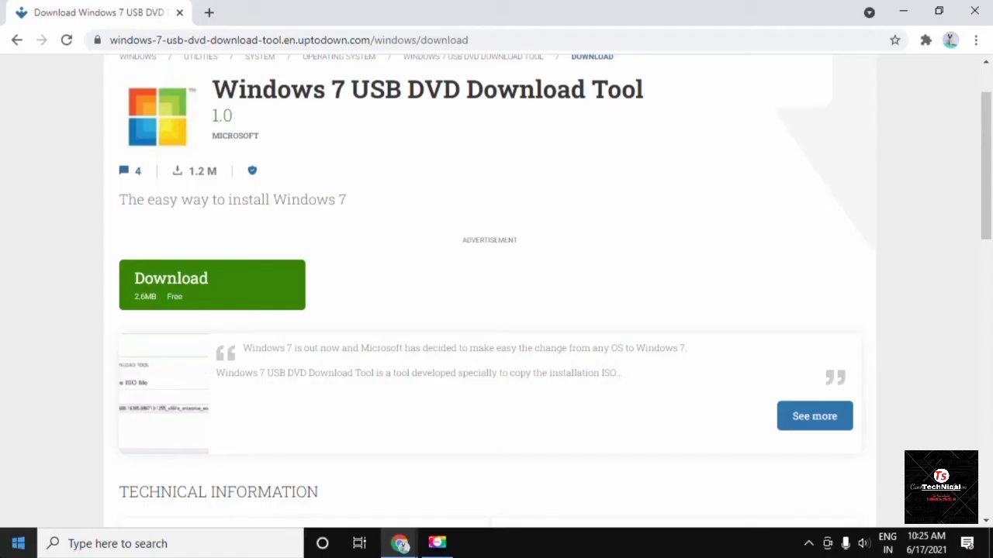
Launch the tool from a 'windows usb' search and set the Windows 11 ISO as source.
key(super)
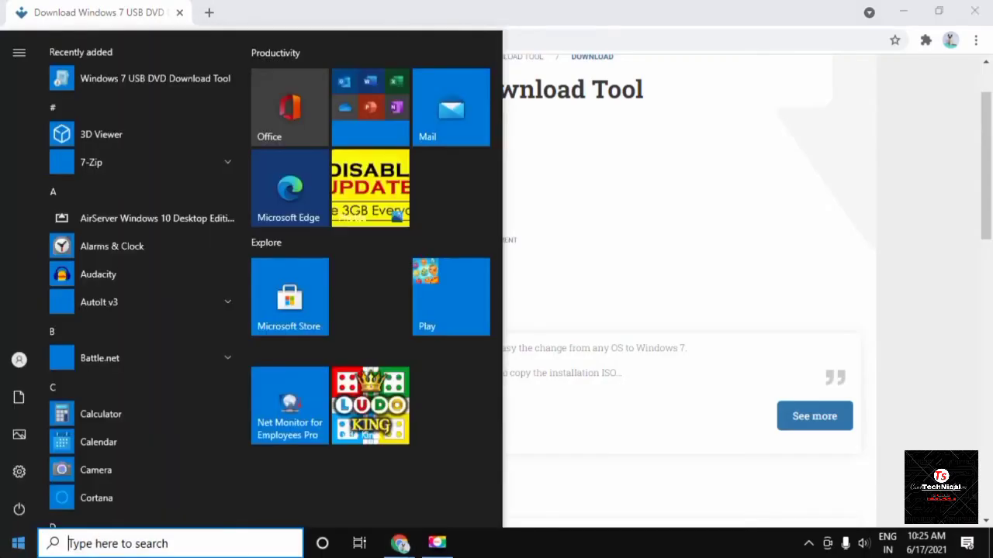
text(windows )
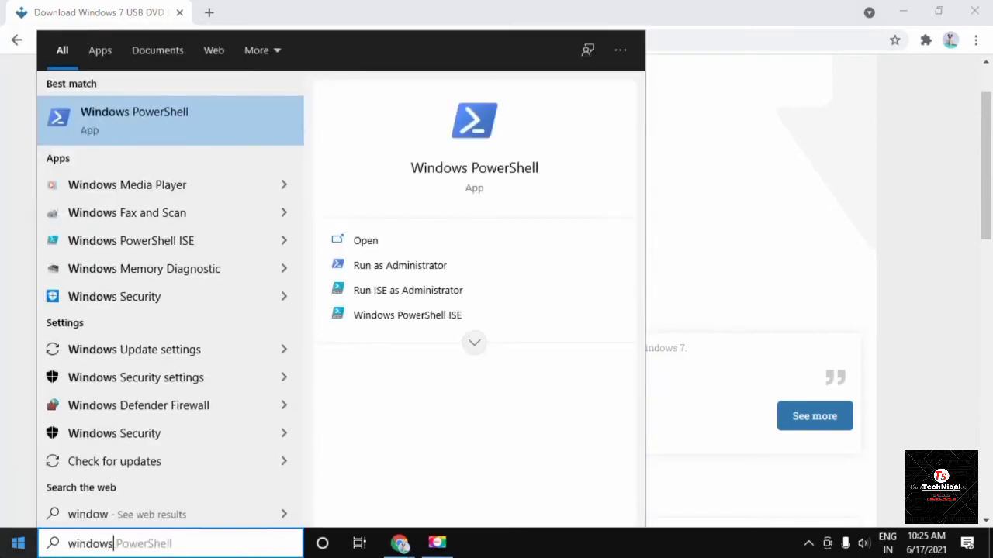
text(usb)
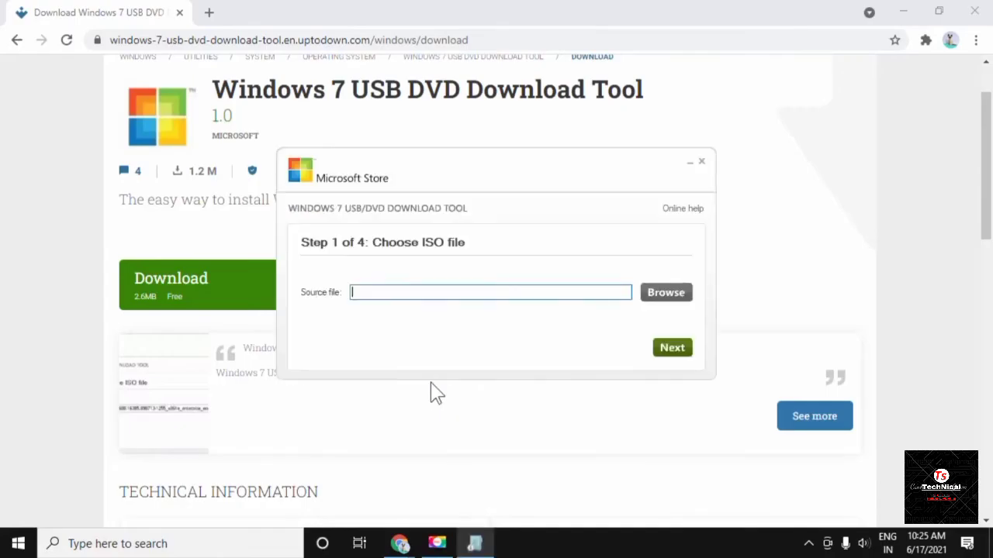
click(672, 296)
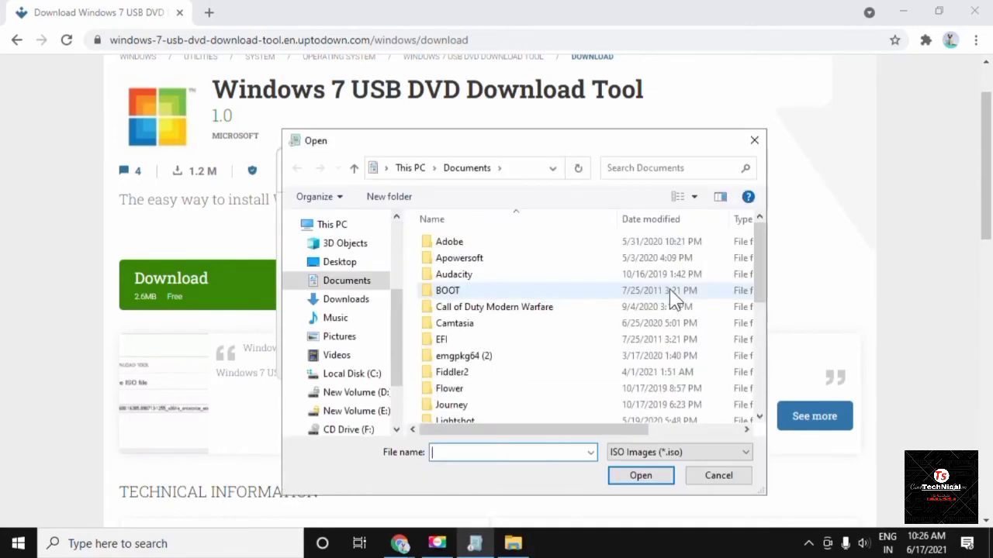
key(ctrl+v)
key(Return)
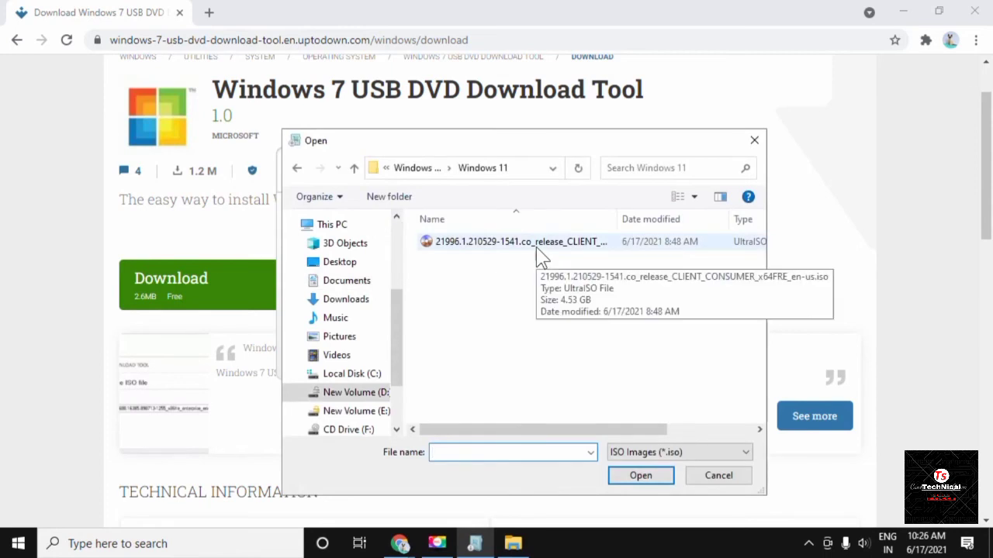
click(538, 247)
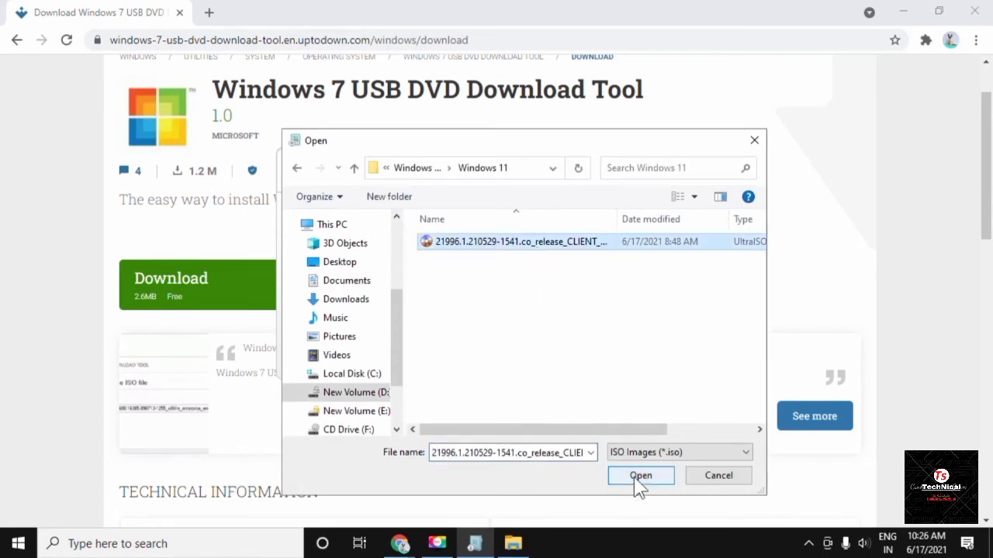
click(638, 477)
click(673, 348)
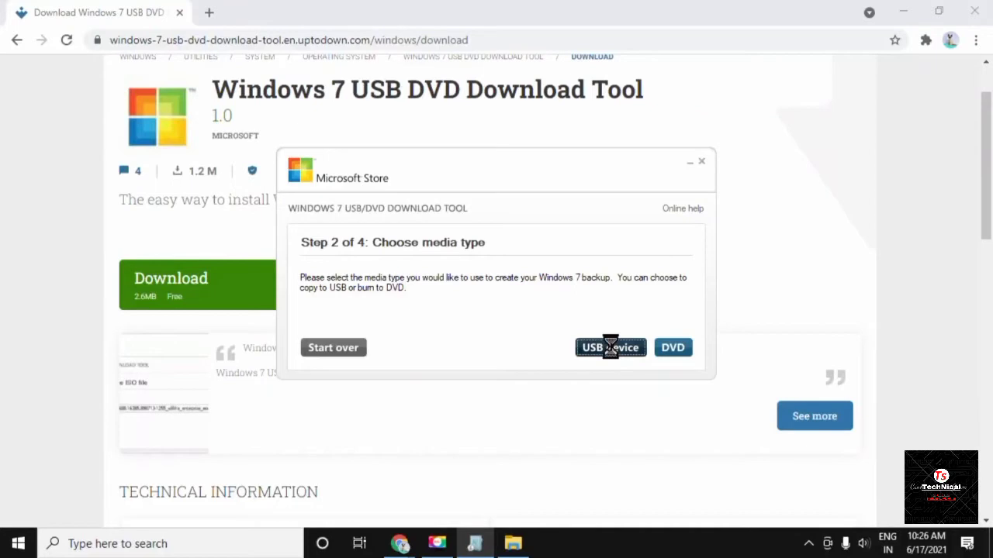
Target the G: USB drive, erase it, and begin copying the Windows 11 files.
click(610, 349)
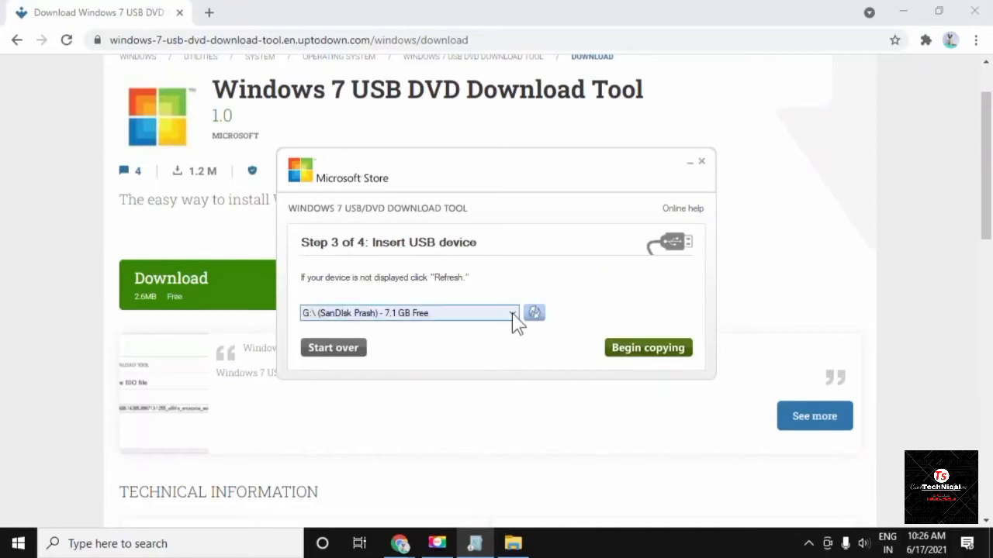
click(512, 313)
click(476, 334)
click(626, 348)
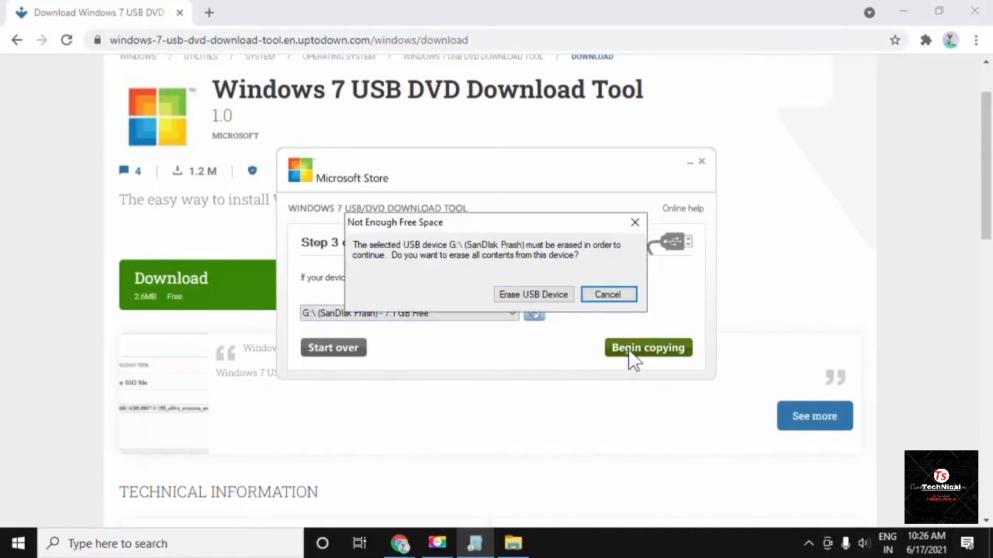
click(523, 300)
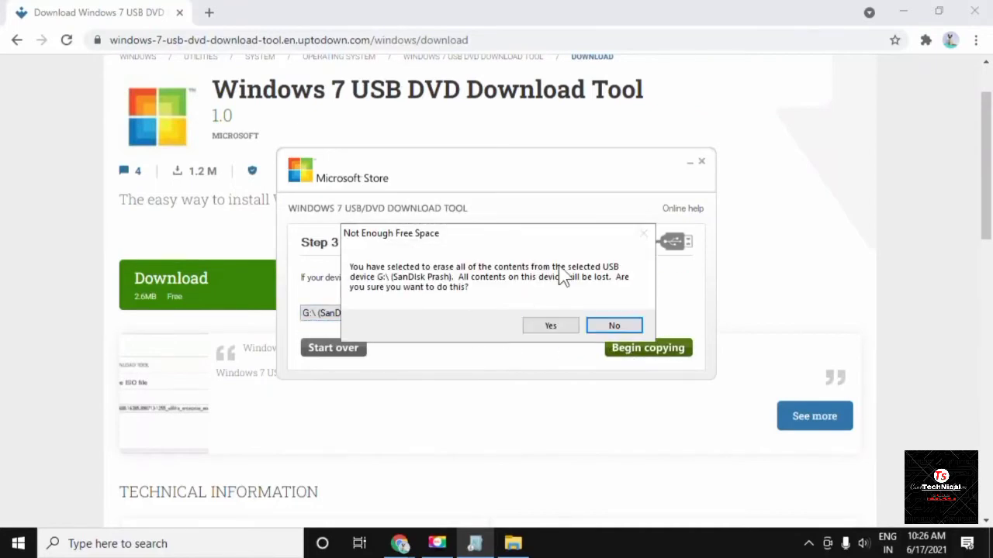
click(550, 326)
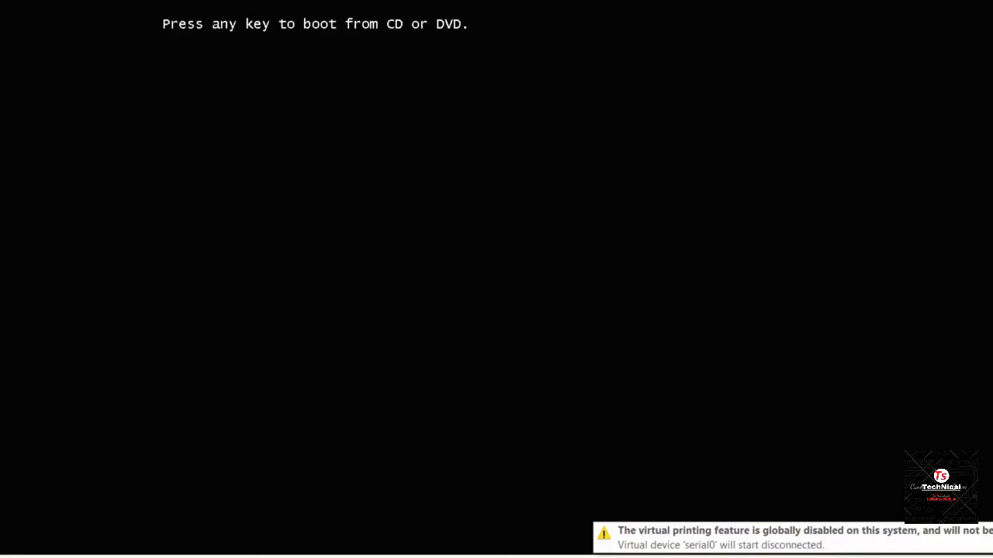
Boot from the USB, keep the language settings, and start installing without a product key.
key(Return)
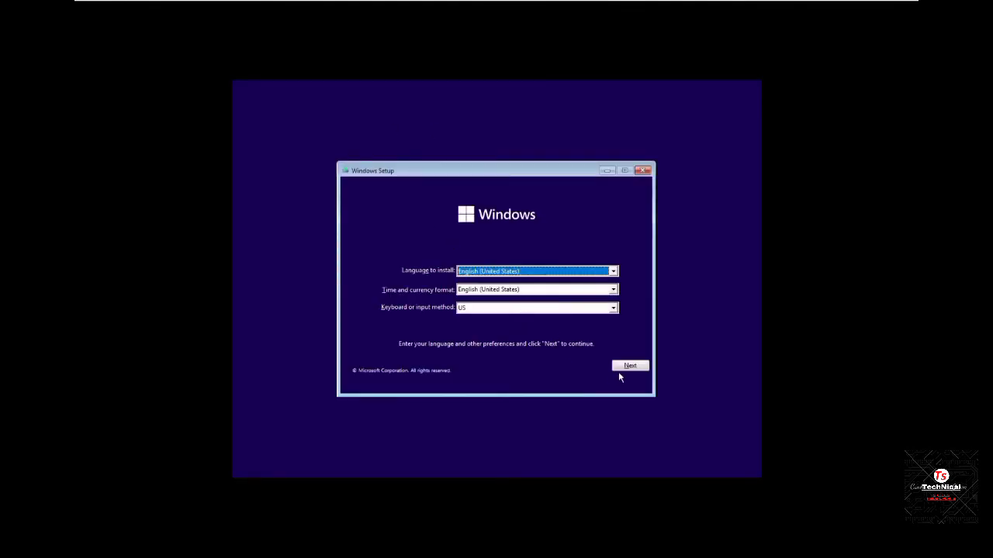
click(620, 368)
click(497, 287)
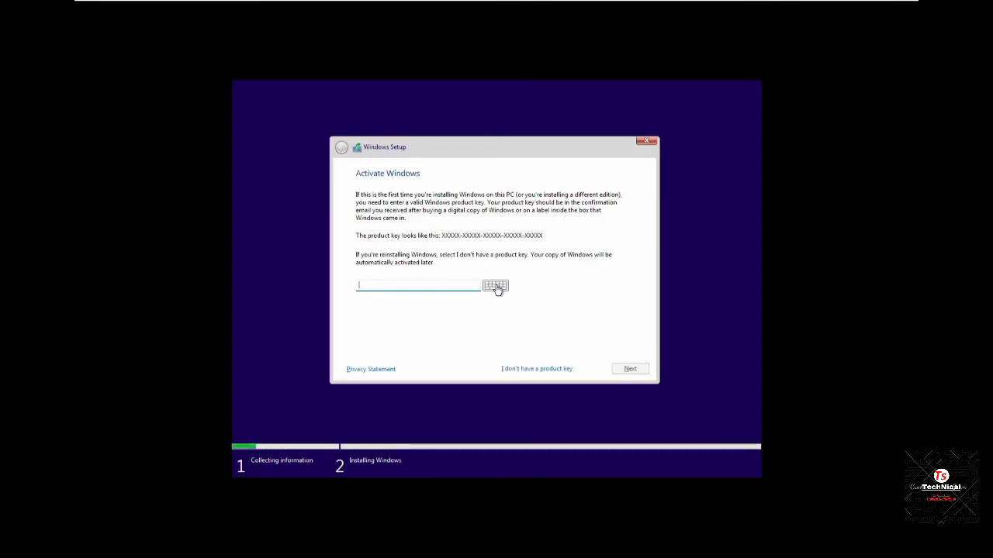
click(534, 370)
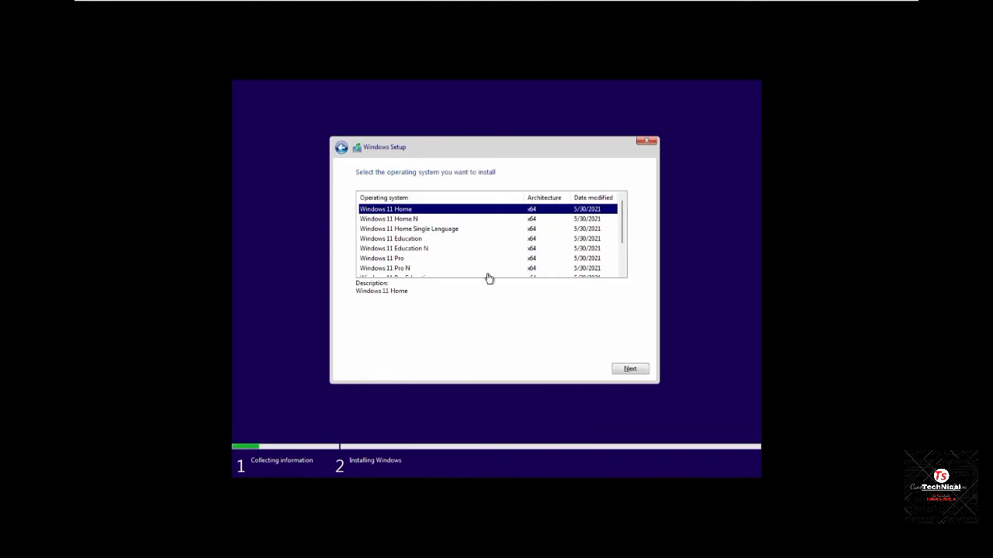
Choose Windows 11 Pro, accept the licence, and custom-install onto Drive 0's unallocated space.
click(412, 259)
click(624, 371)
click(465, 350)
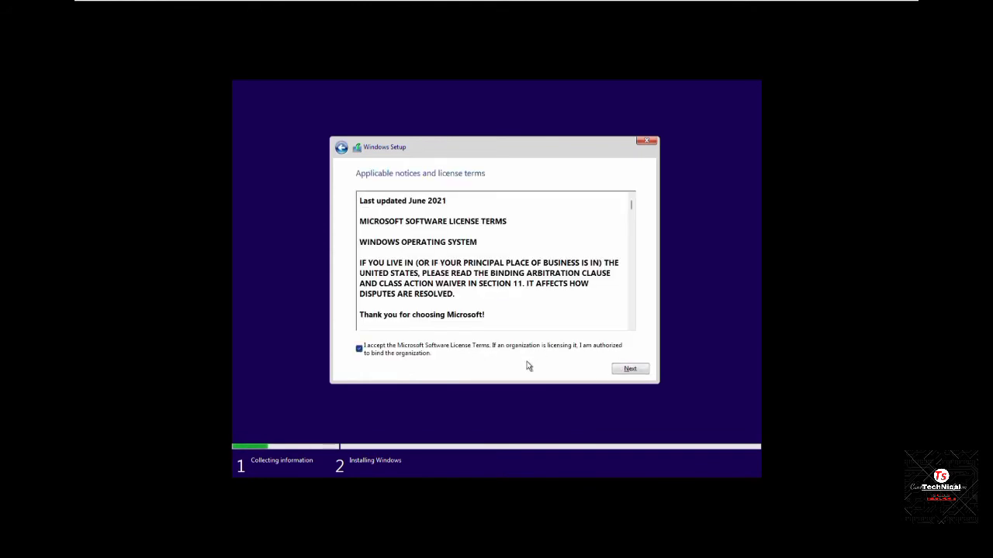
click(624, 370)
click(470, 270)
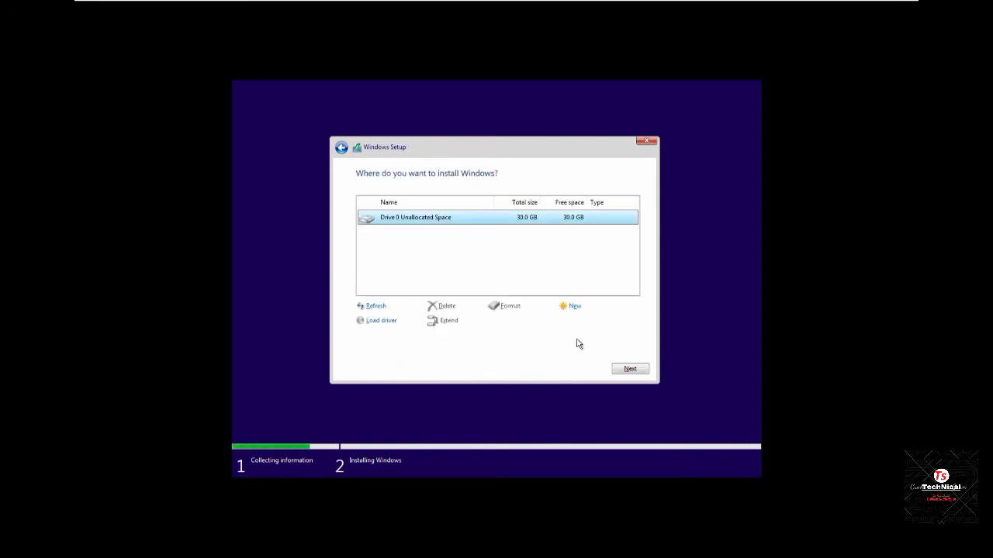
click(620, 369)
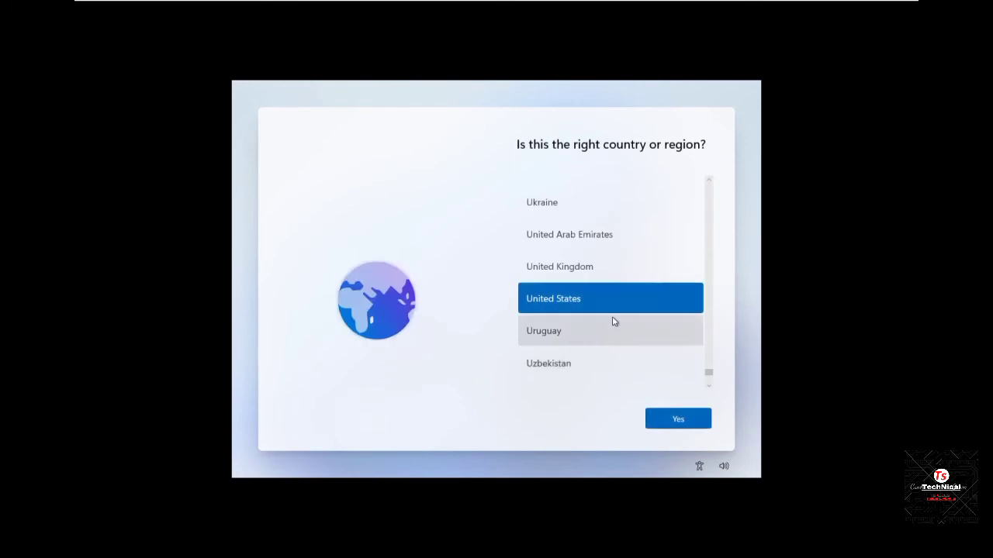
Confirm United States as region and pick English (United States) for a second keyboard layout.
click(678, 420)
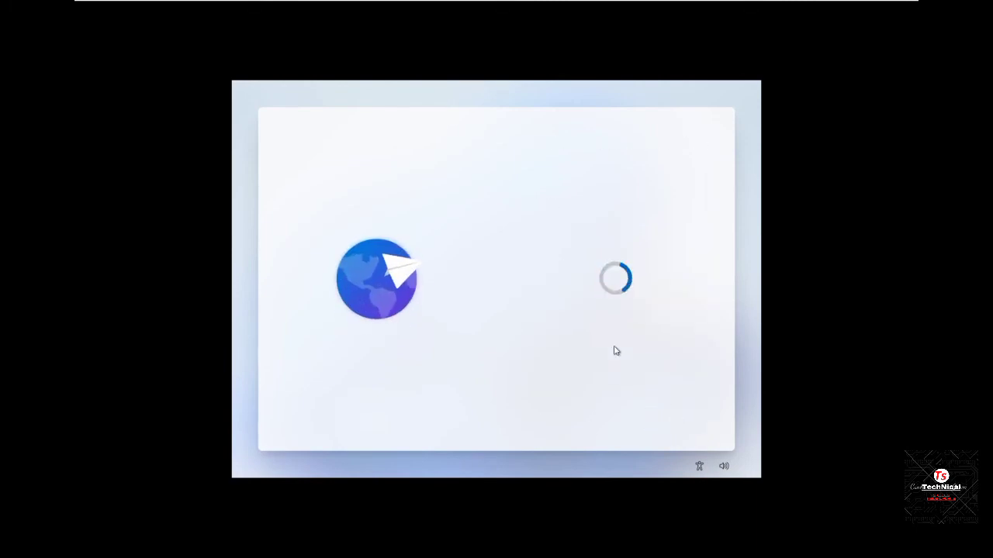
click(668, 417)
click(612, 420)
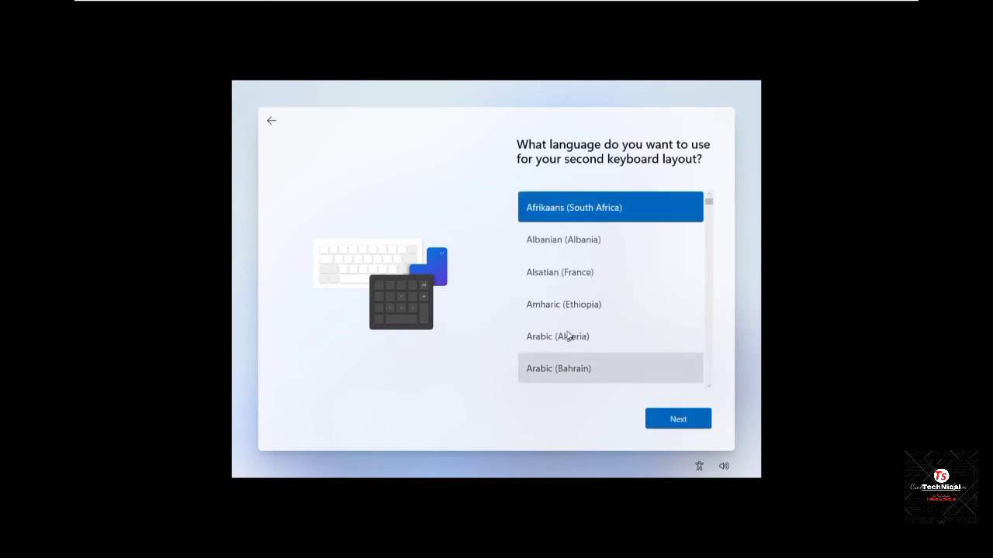
scroll(572, 359, down, 3)
scroll(574, 306, down, 15)
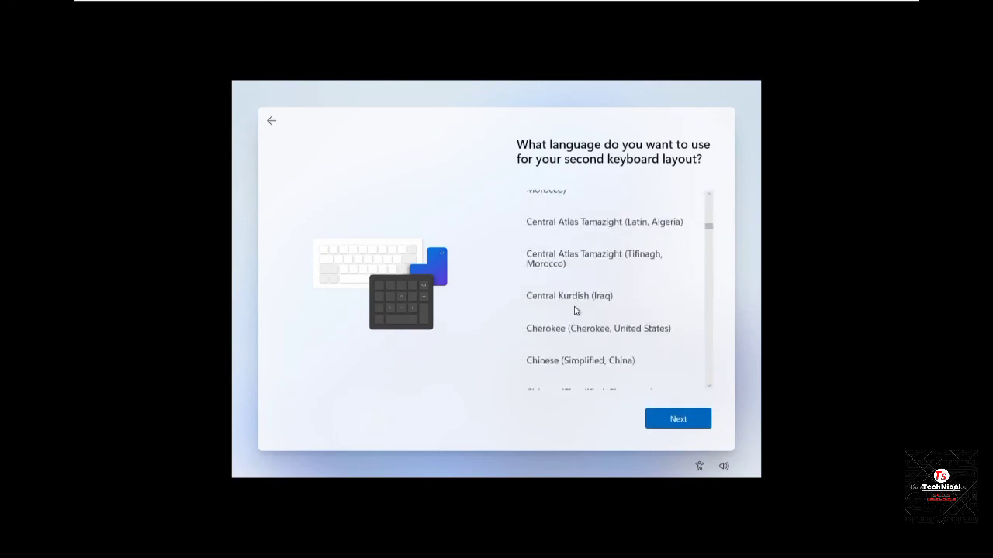
scroll(605, 334, down, 6)
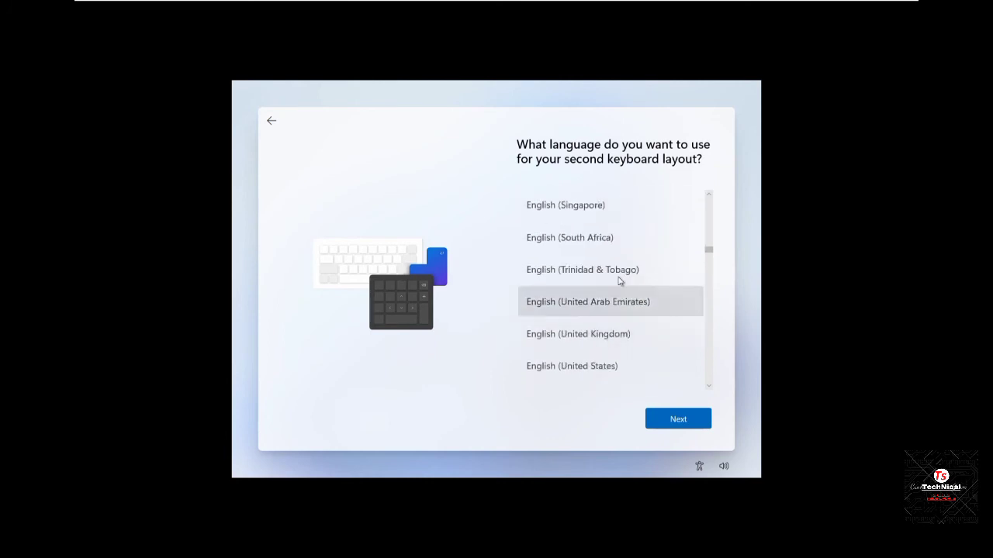
click(615, 368)
Add the US keyboard layout and continue without internet using limited setup.
click(670, 420)
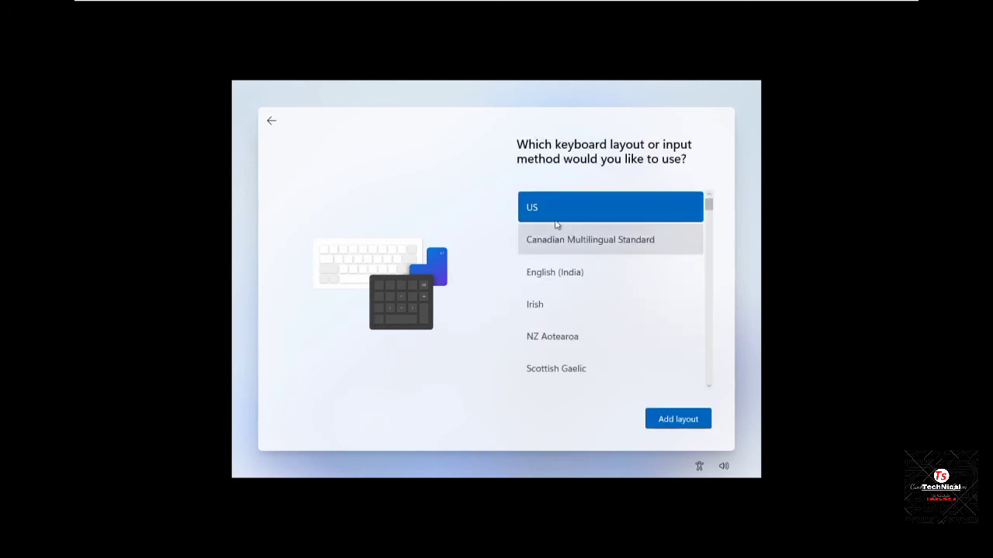
click(672, 420)
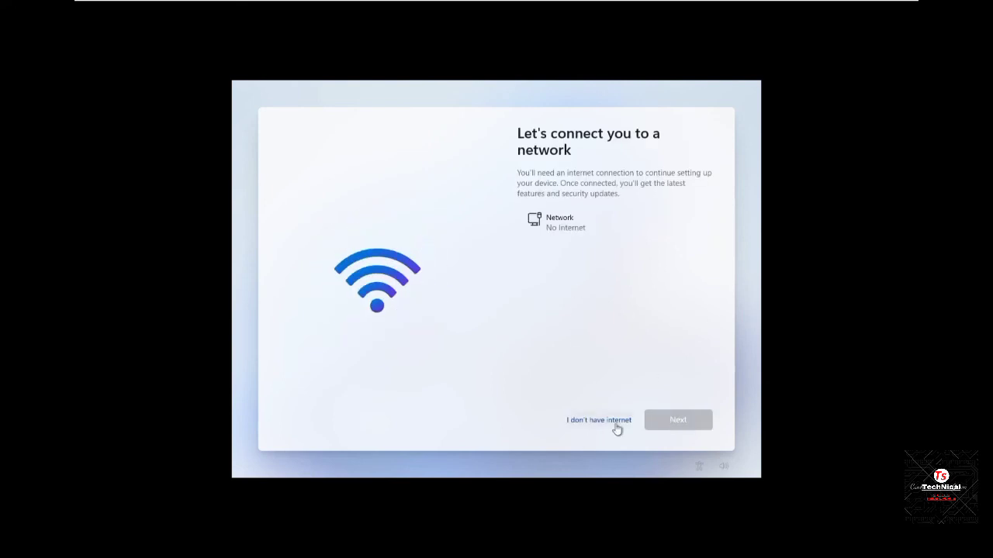
click(614, 423)
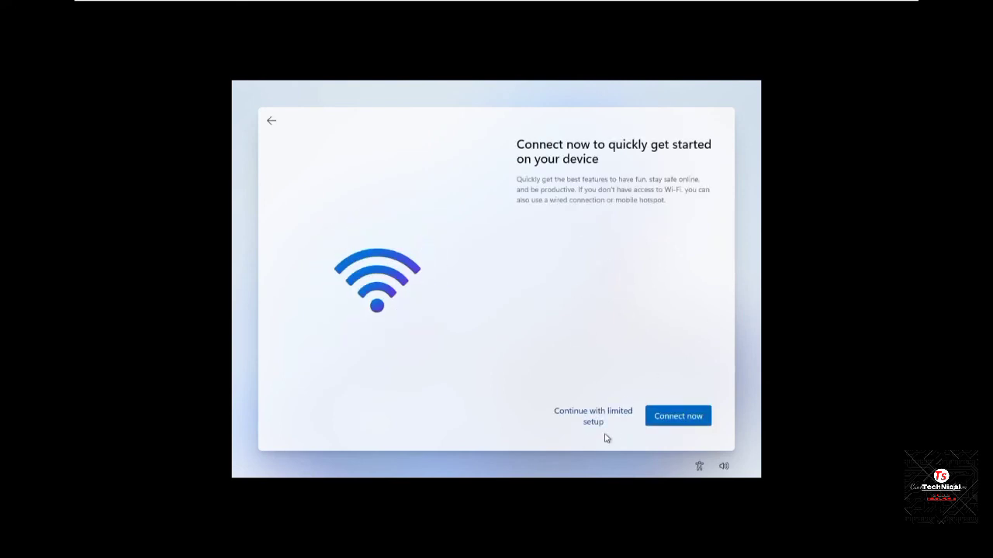
click(598, 419)
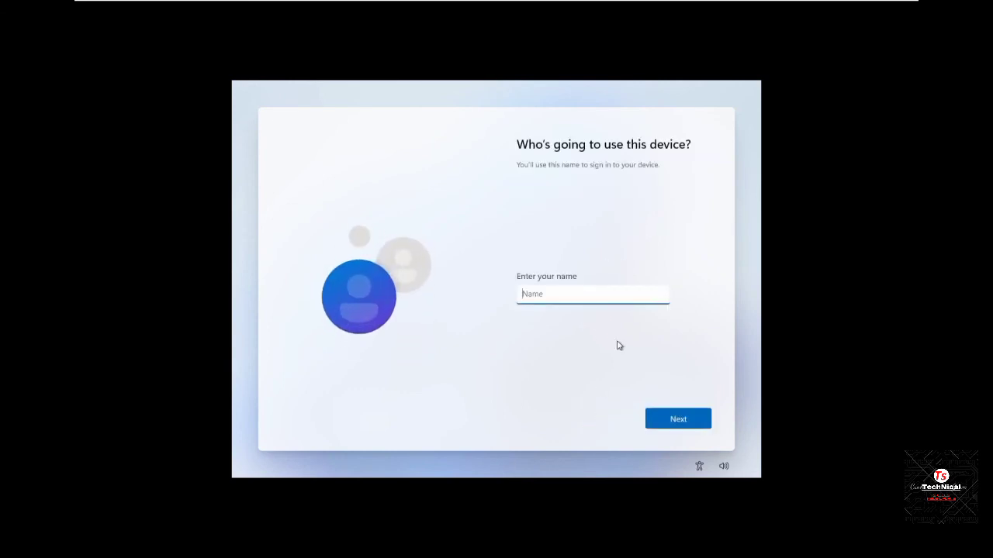
Submit the local account name, then set and confirm its password.
click(666, 411)
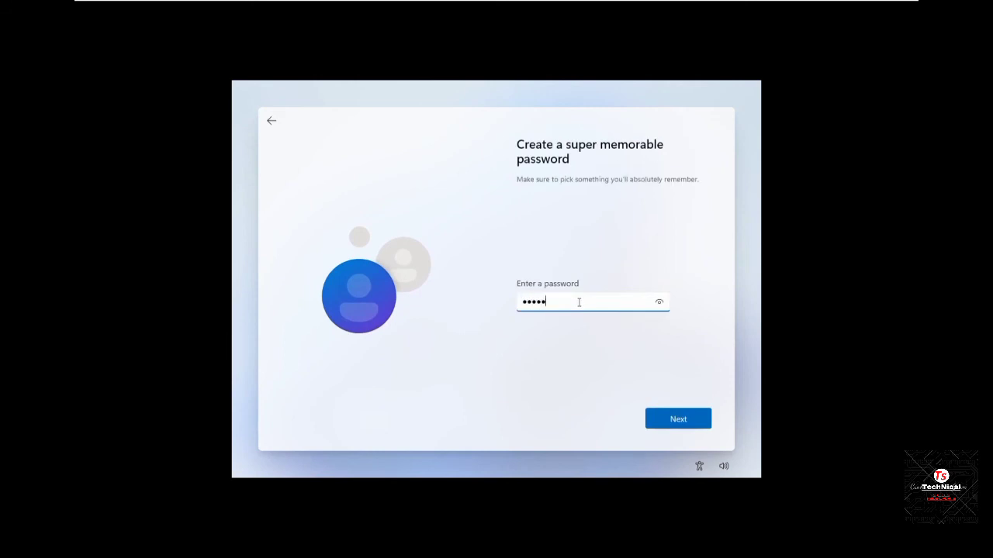
click(647, 418)
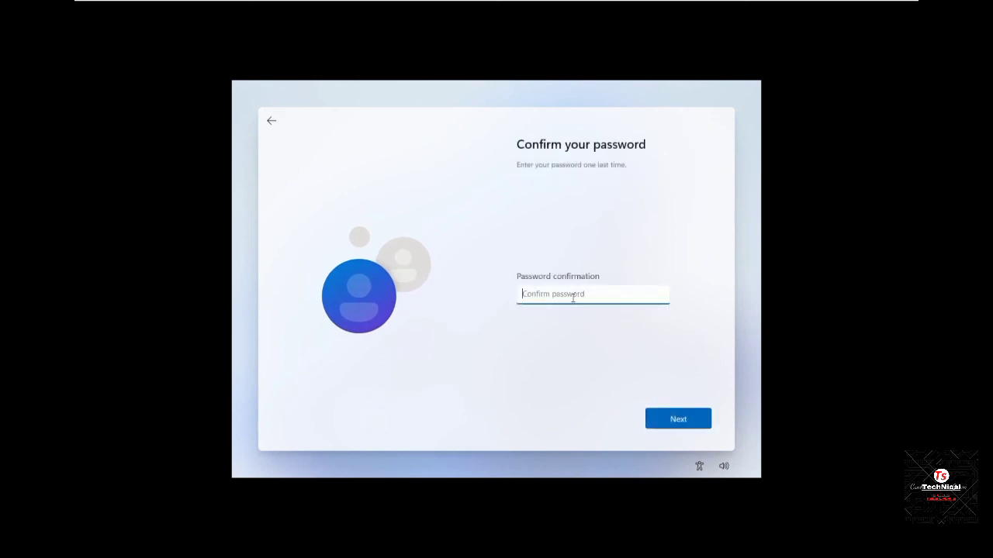
click(675, 419)
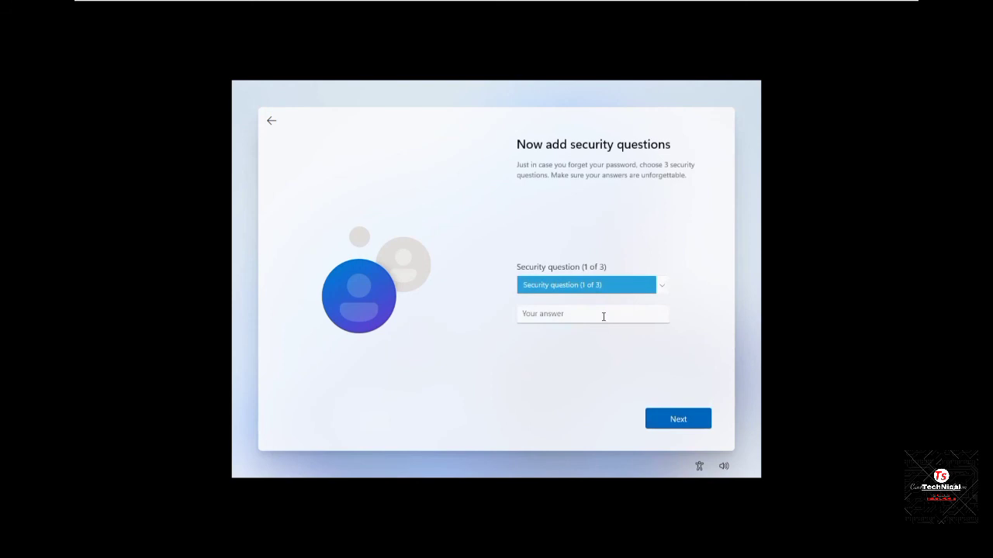
Answer the first pet's name, city, and childhood nickname security questions.
click(591, 288)
click(589, 297)
click(672, 422)
click(532, 288)
click(584, 295)
click(680, 419)
click(581, 290)
click(581, 297)
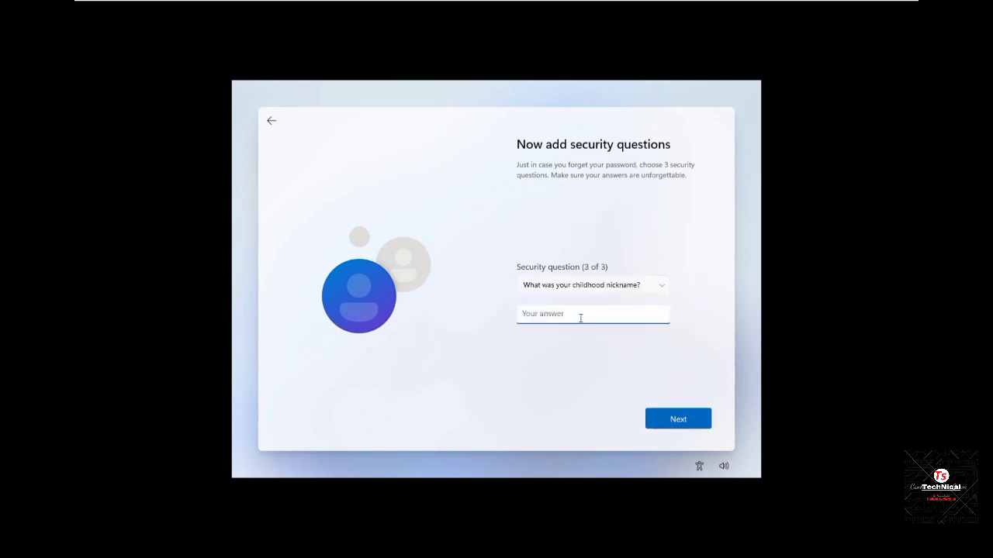
click(672, 423)
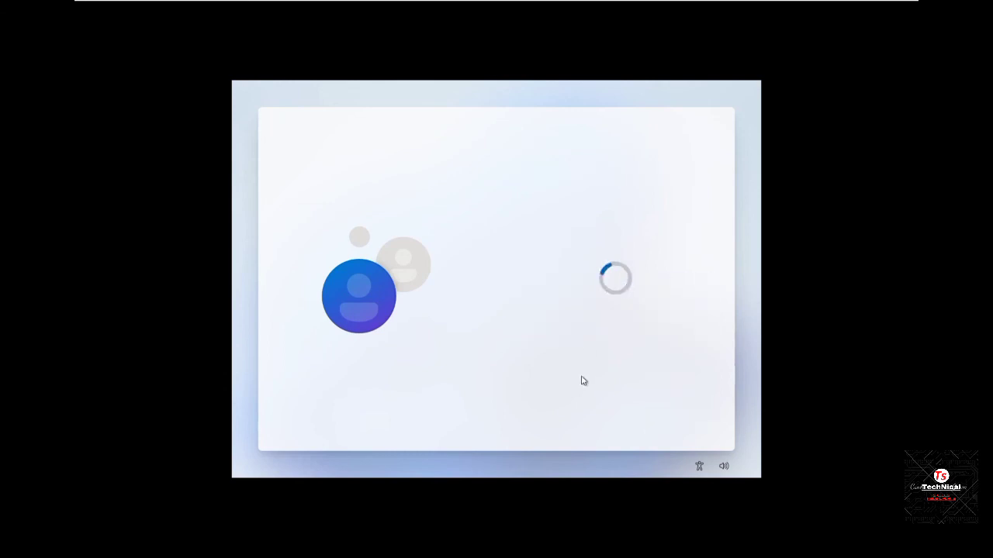
Switch location, Find my device, inking, tailored experiences and advertising ID off, diagnostics to Required, then accept.
click(529, 276)
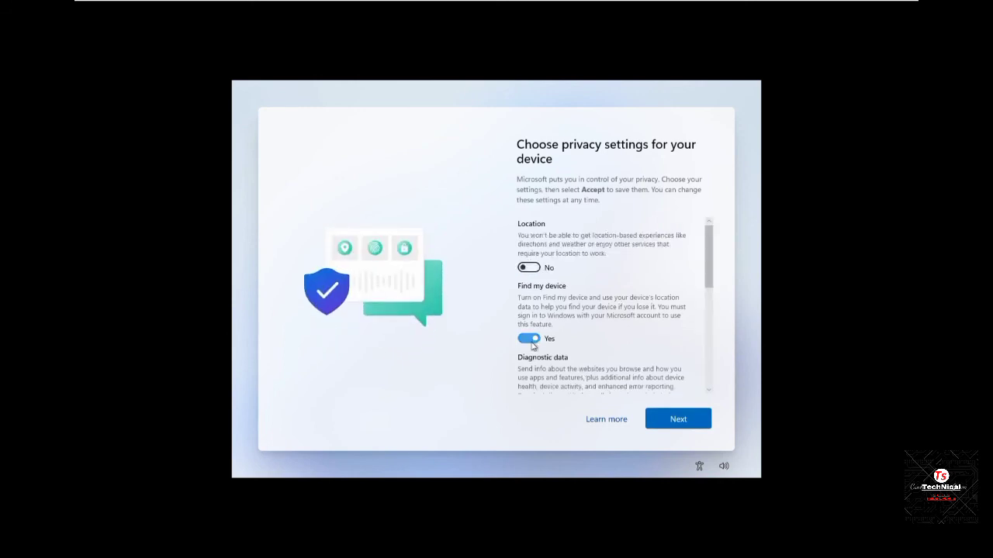
click(529, 339)
scroll(553, 317, down, 1)
click(525, 349)
scroll(536, 341, down, 2)
click(528, 331)
scroll(549, 317, down, 3)
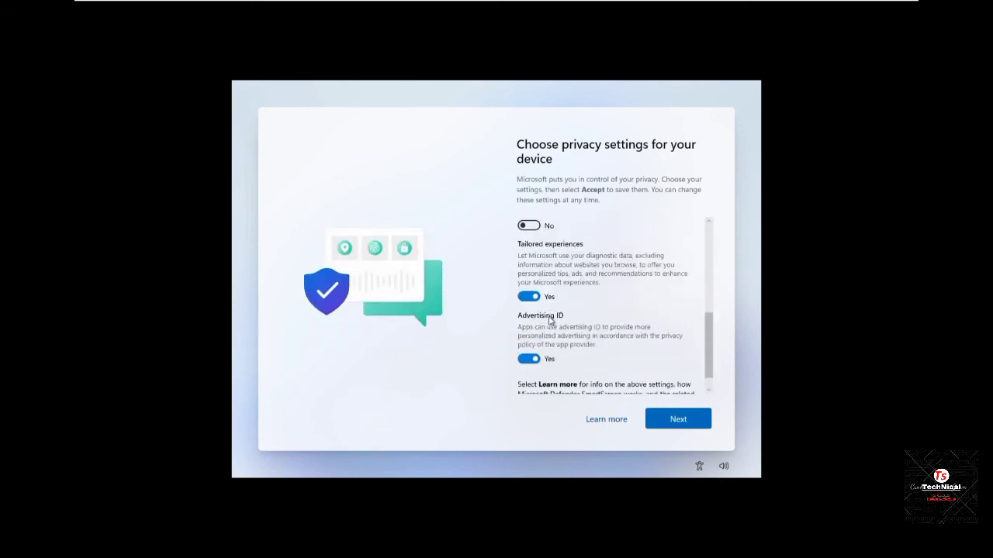
click(527, 297)
click(528, 342)
click(678, 419)
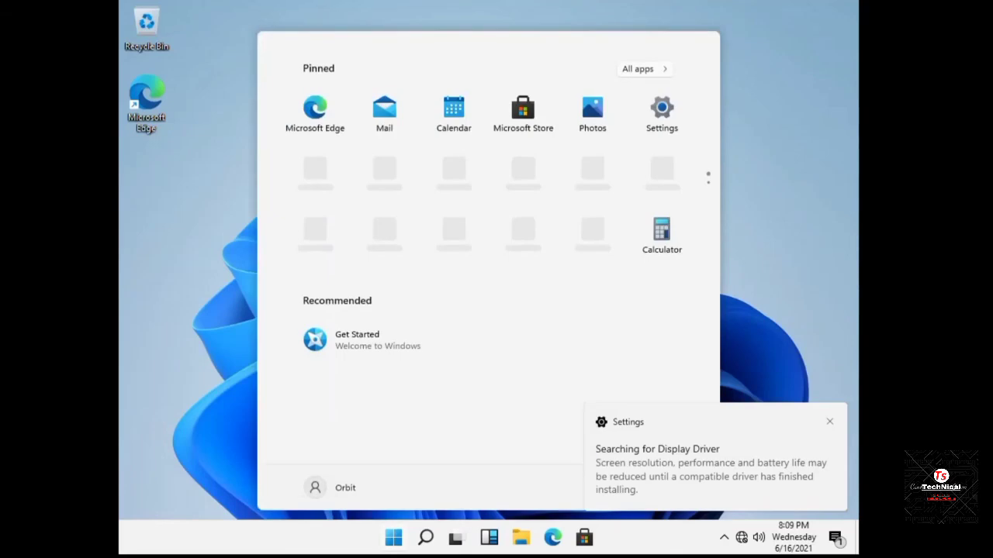
Open services.msc and stop the Windows Update service.
click(400, 542)
key(super+r)
text(ser)
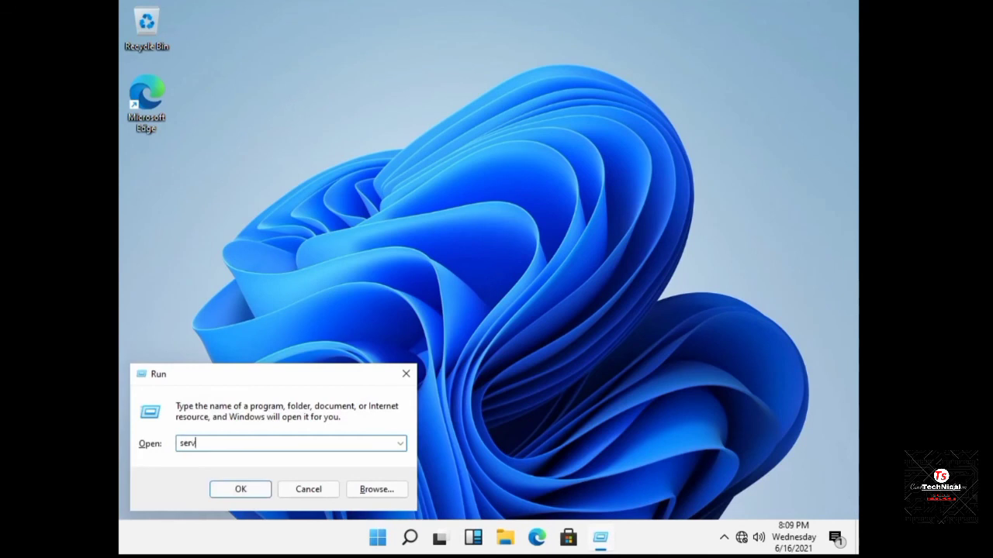
text(vices.msc)
key(Return)
click(542, 247)
text(windows)
scroll(496, 295, down, 5)
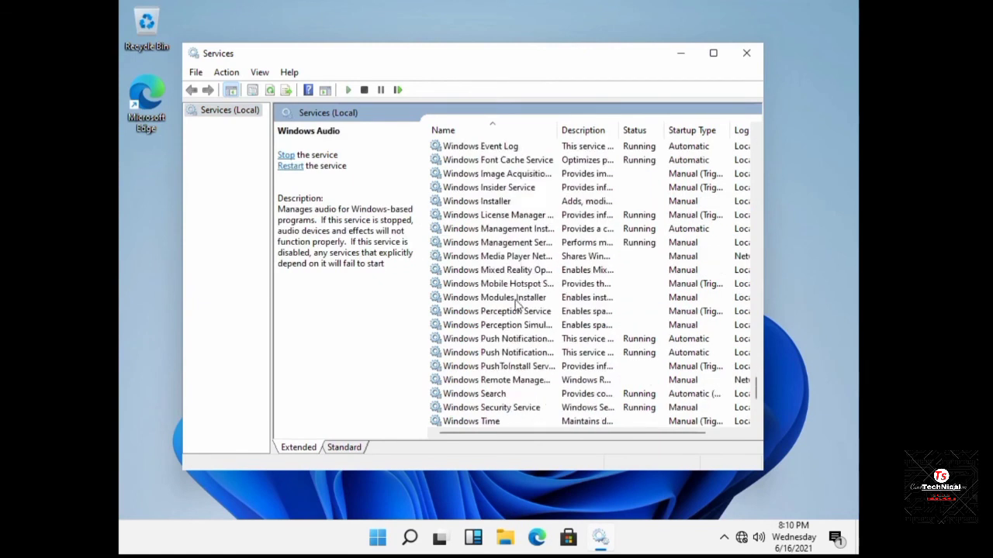
click(489, 284)
right_click(488, 283)
click(521, 303)
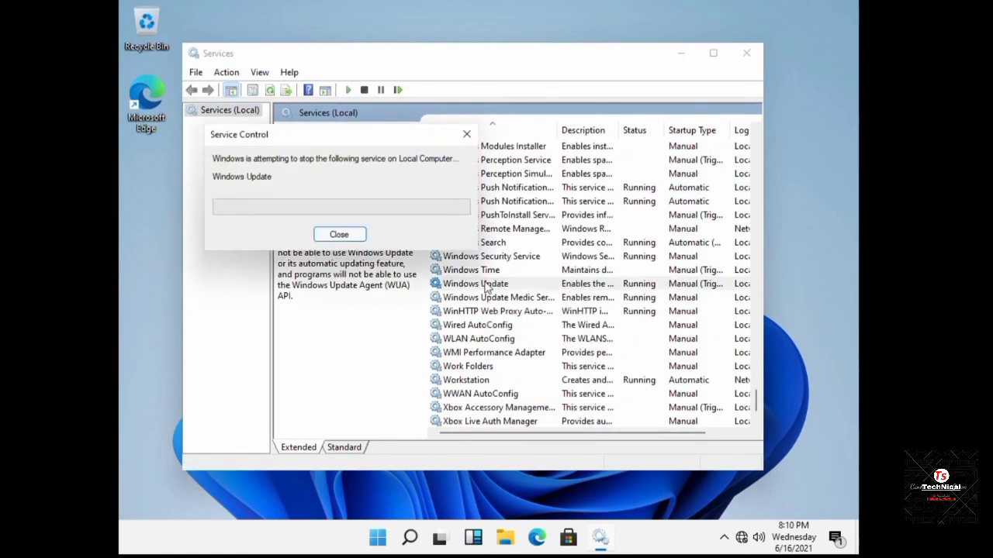
Set Windows Update's startup type to Disabled, apply it, and close Services.
right_click(491, 289)
click(528, 416)
click(501, 250)
click(435, 288)
click(587, 413)
click(468, 412)
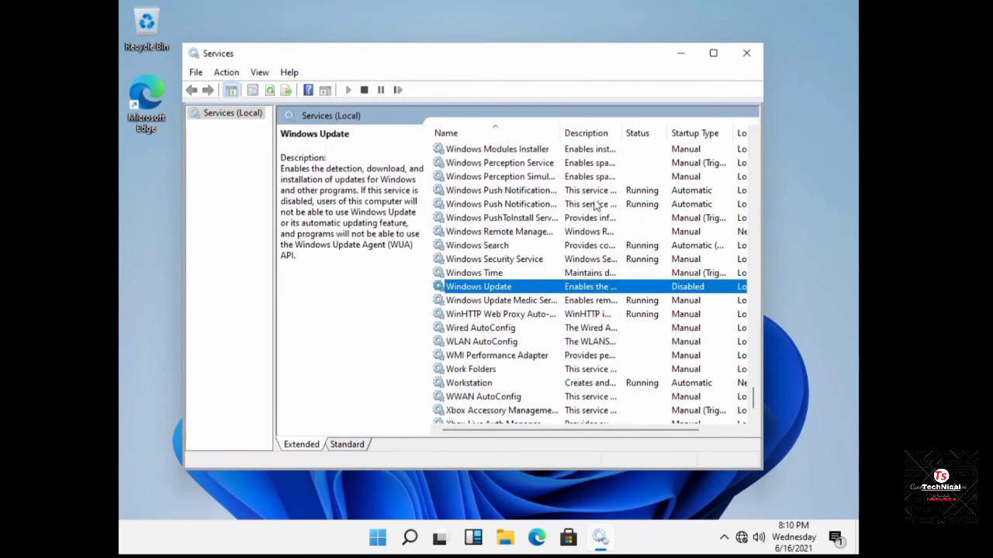
click(746, 53)
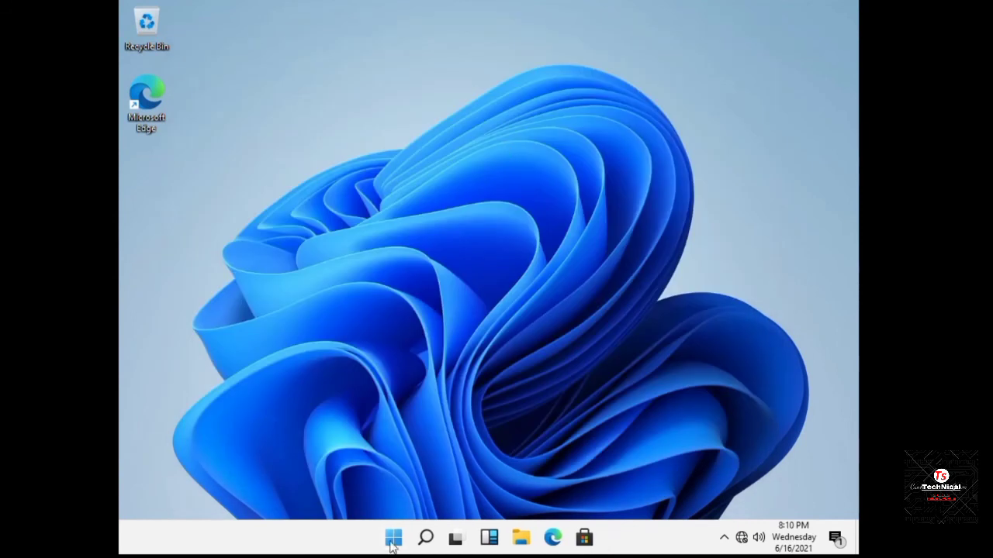
click(522, 540)
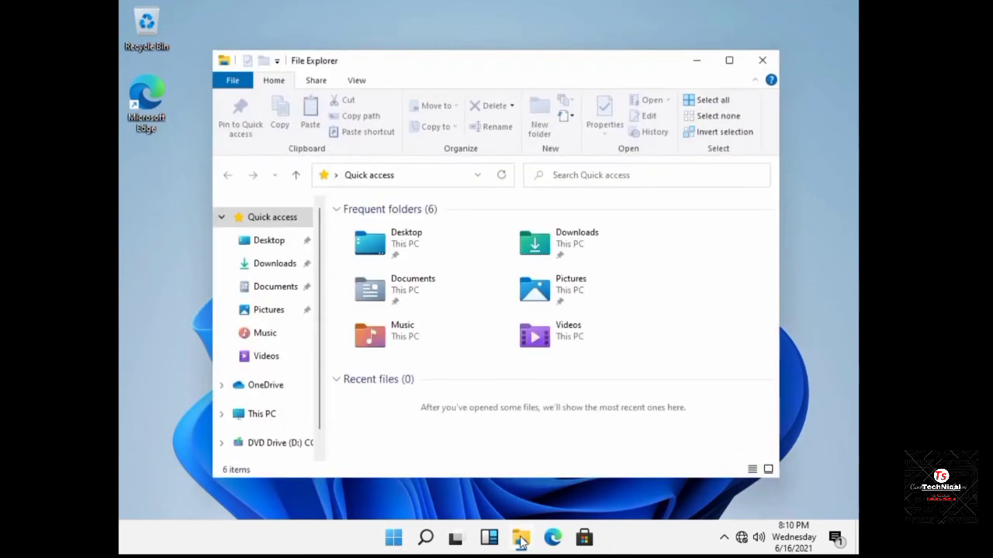
right_click(279, 411)
click(299, 397)
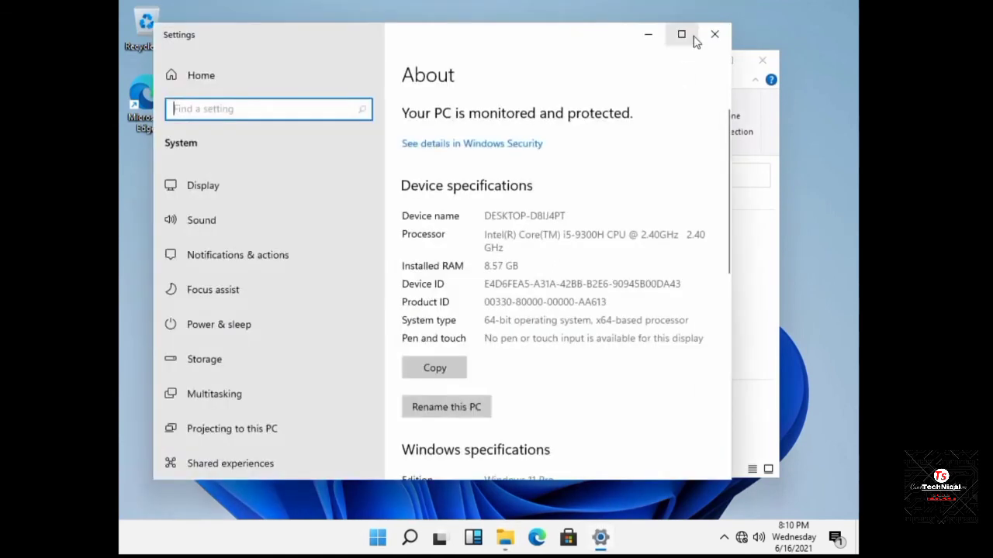
click(690, 38)
triple_click(520, 458)
click(842, 10)
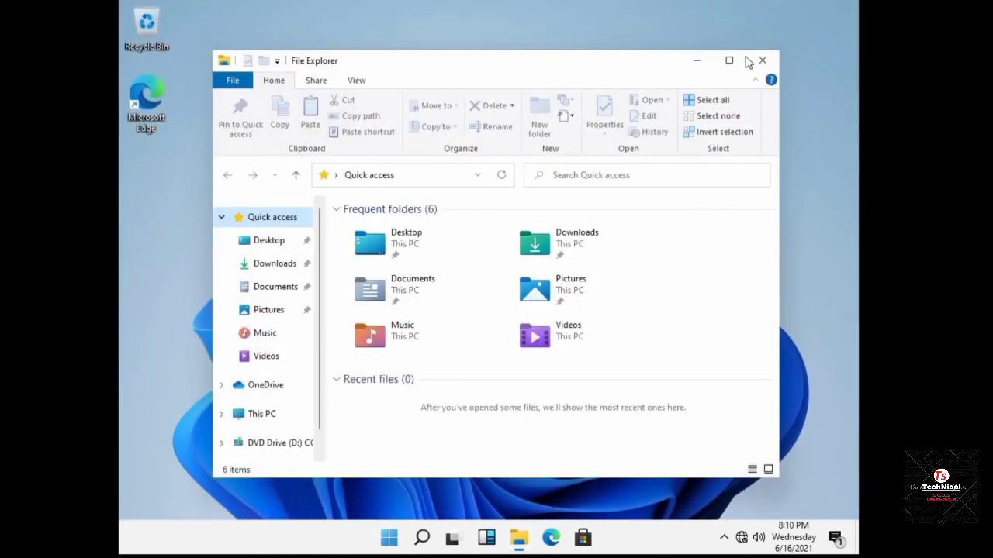
click(729, 60)
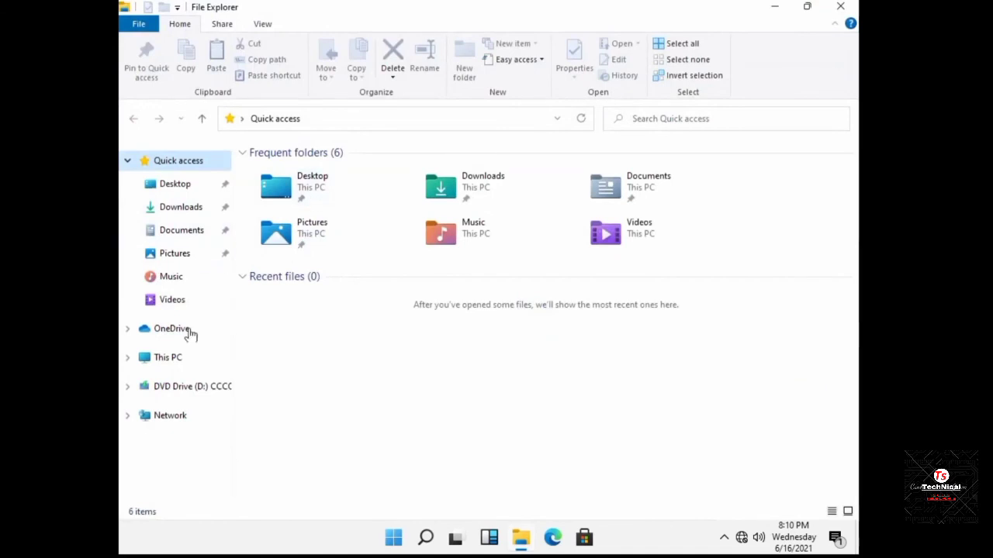
click(172, 358)
double_click(295, 281)
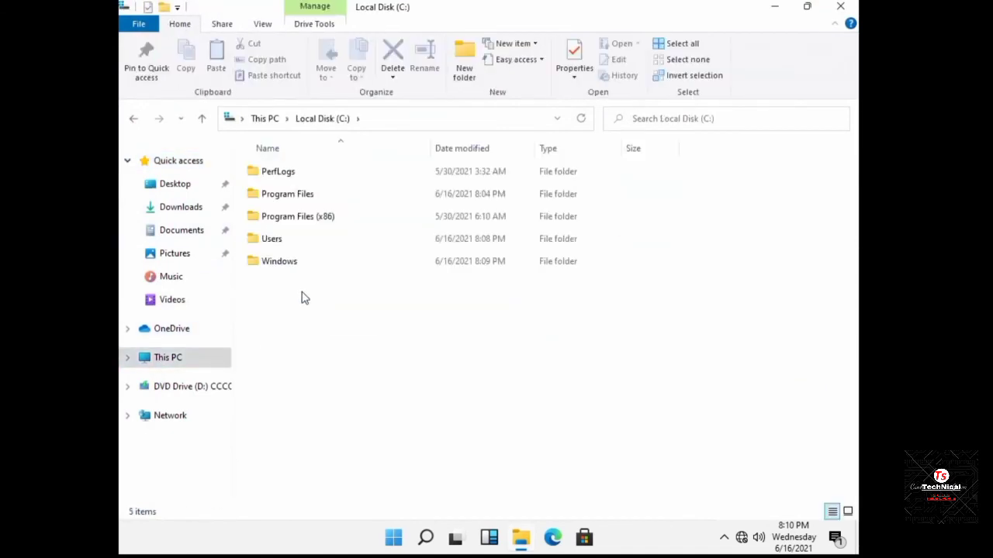
key(ctrl+a)
click(177, 259)
click(183, 230)
click(181, 207)
click(840, 7)
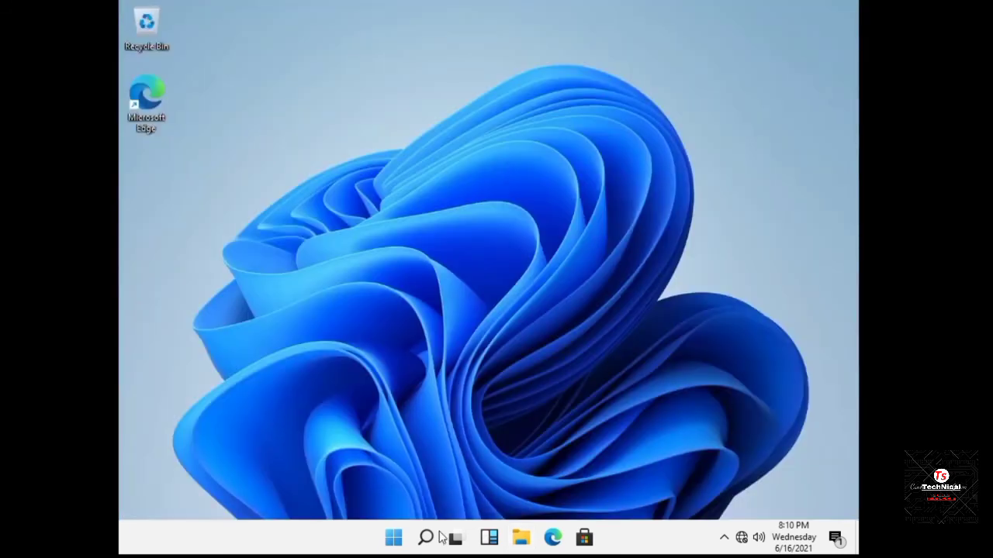
click(393, 541)
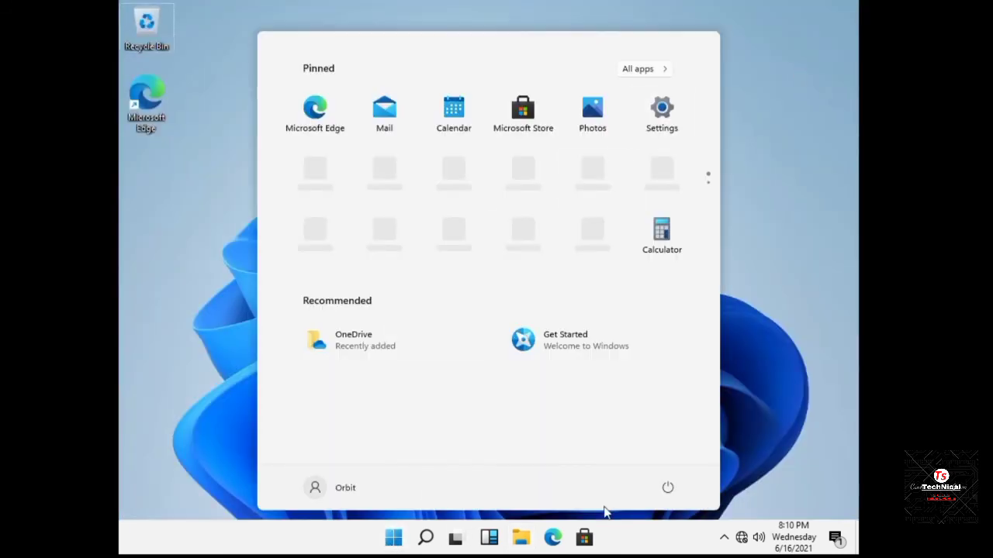
click(392, 538)
click(392, 537)
click(250, 399)
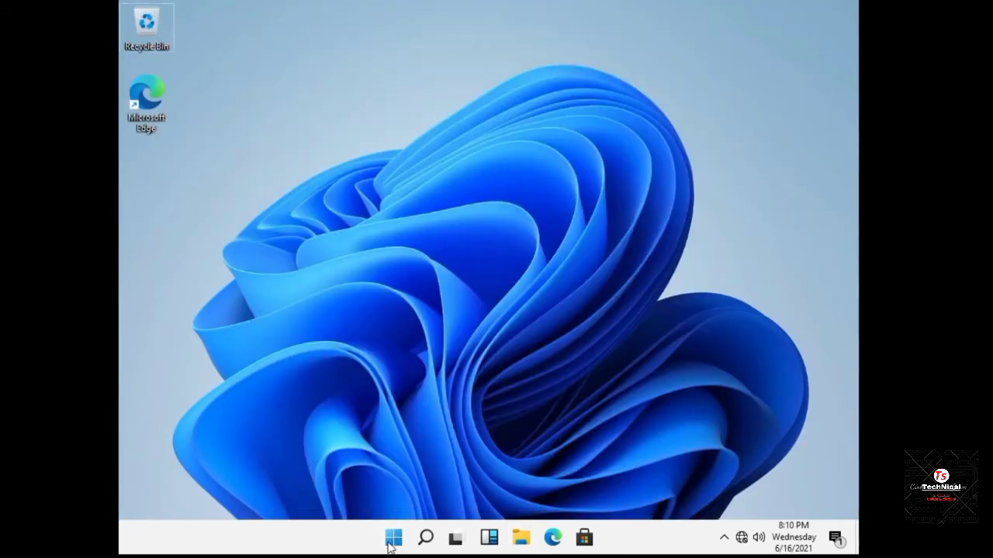